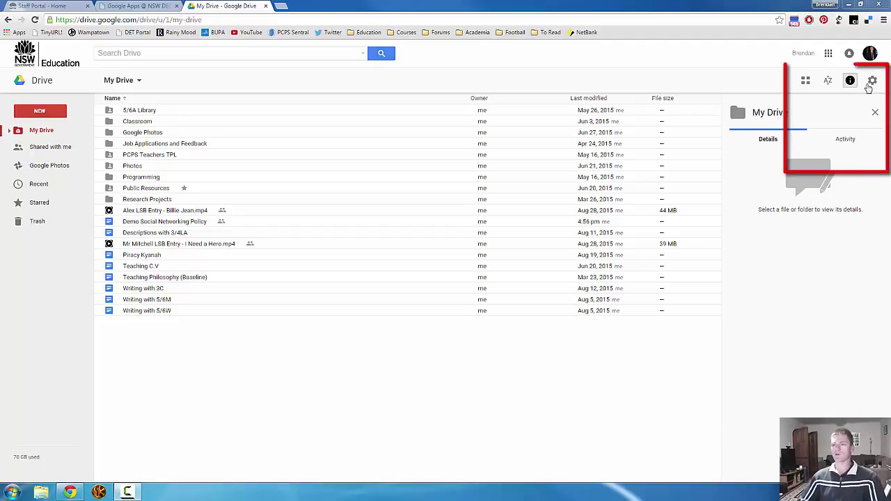
# Peek at the Drive settings menu, then view details of Descriptions with 3/4LA, Billie Jean, and Demo Social Networking Policy
pyautogui.click(873, 82)
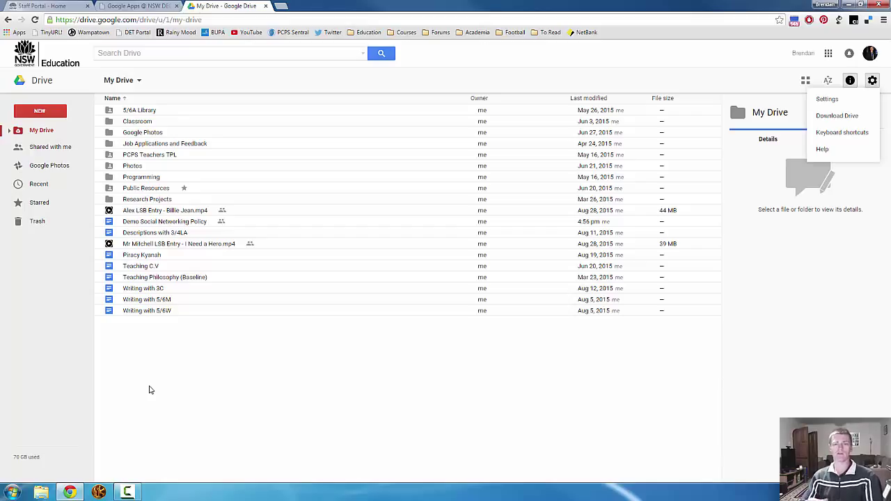
pyautogui.click(149, 389)
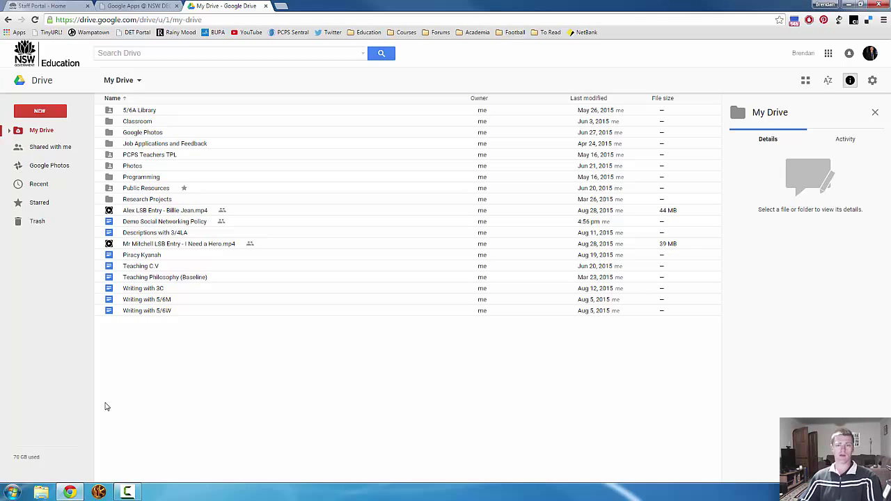
pyautogui.moveTo(26, 457)
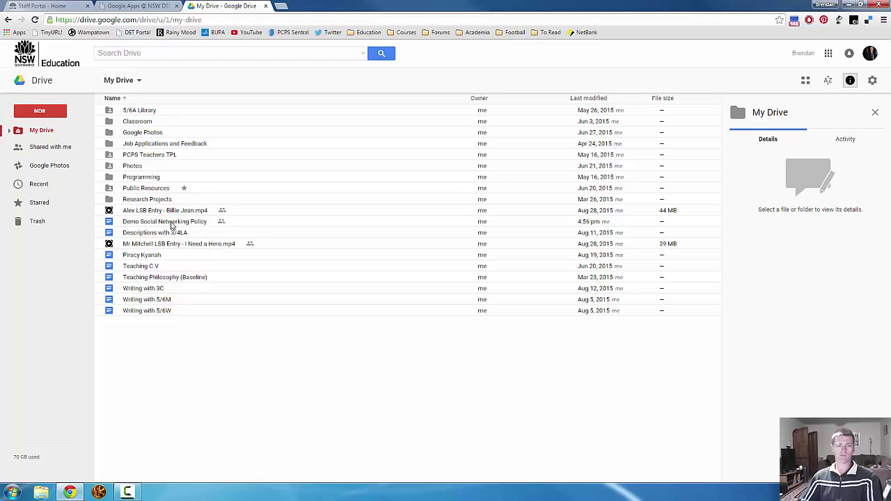
pyautogui.click(170, 223)
pyautogui.click(175, 234)
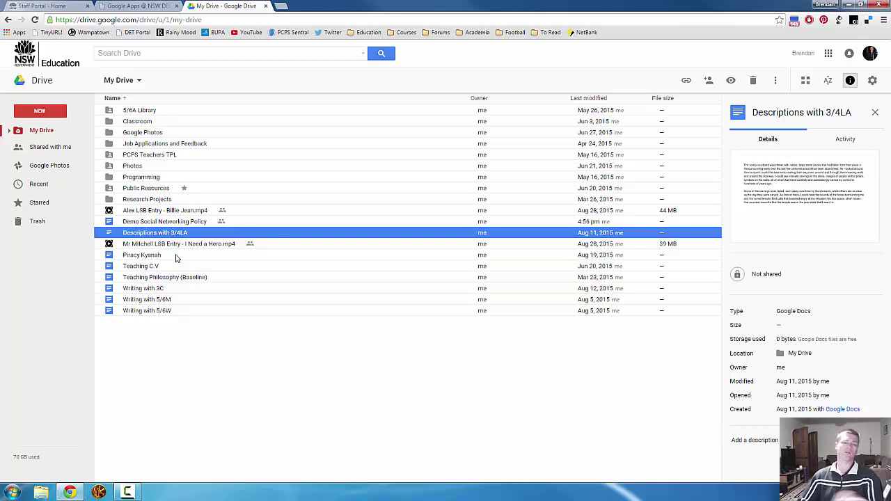
pyautogui.click(197, 215)
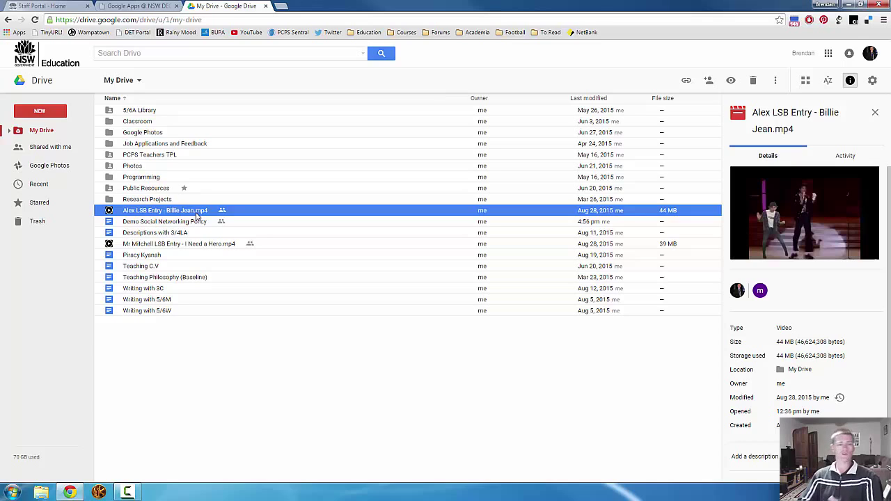
pyautogui.click(204, 224)
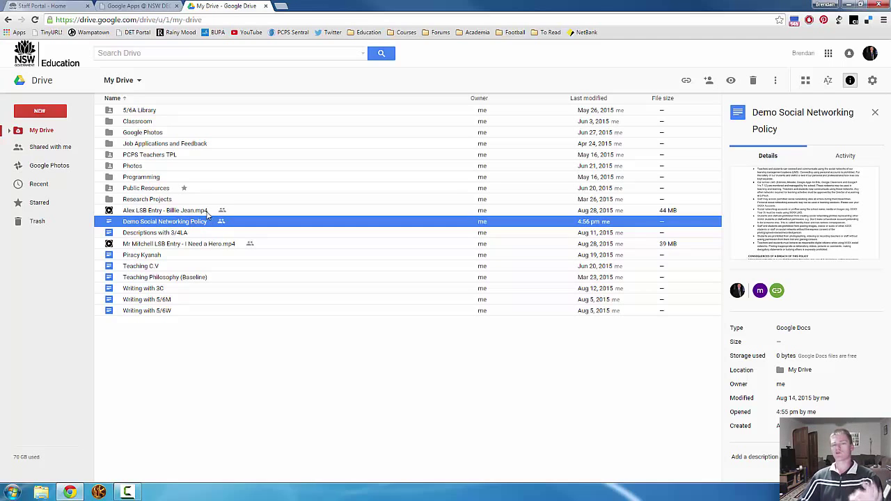
pyautogui.click(871, 85)
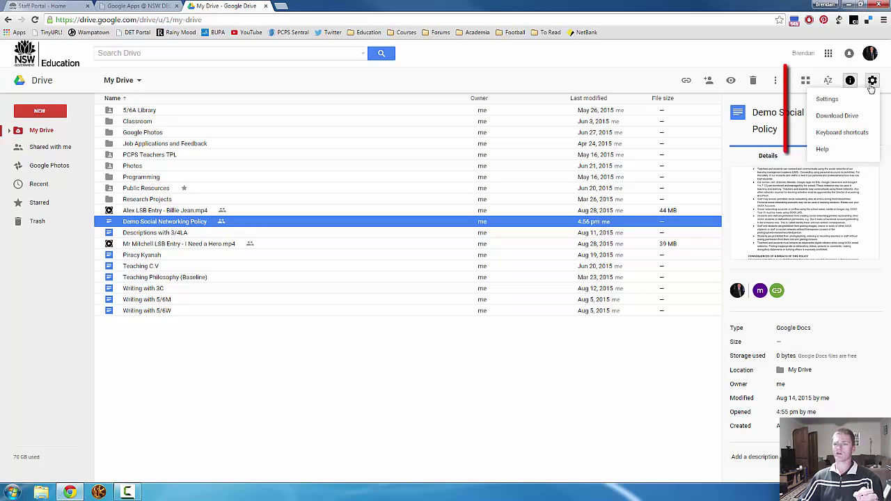
pyautogui.click(828, 99)
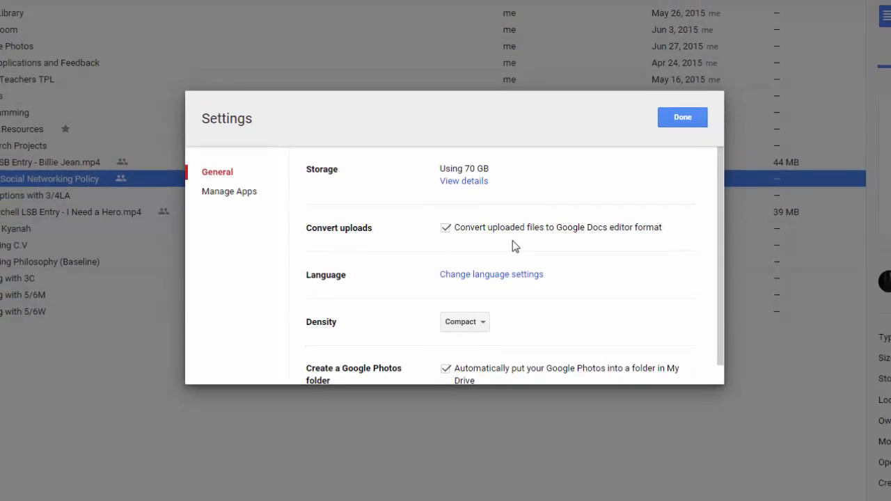
pyautogui.click(703, 102)
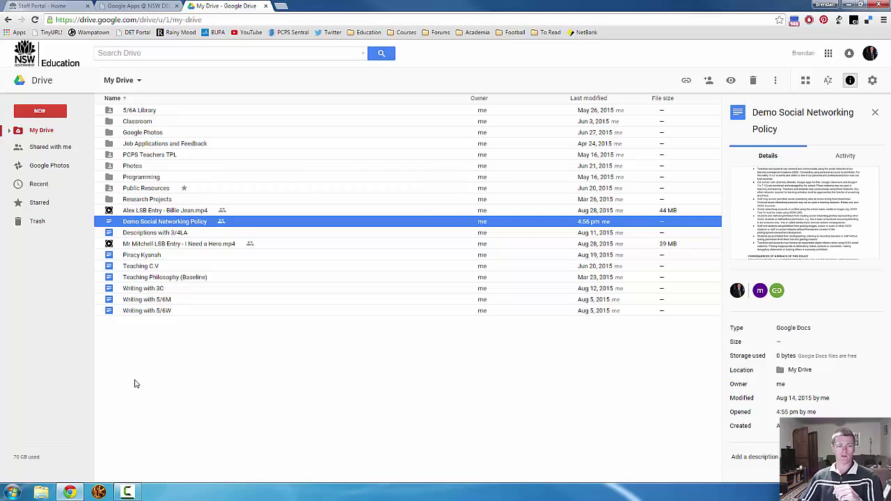
# Drag the 2.95 MB AssessmentItemCoverSheet.doc from the desktop into My Drive to upload it
pyautogui.click(178, 384)
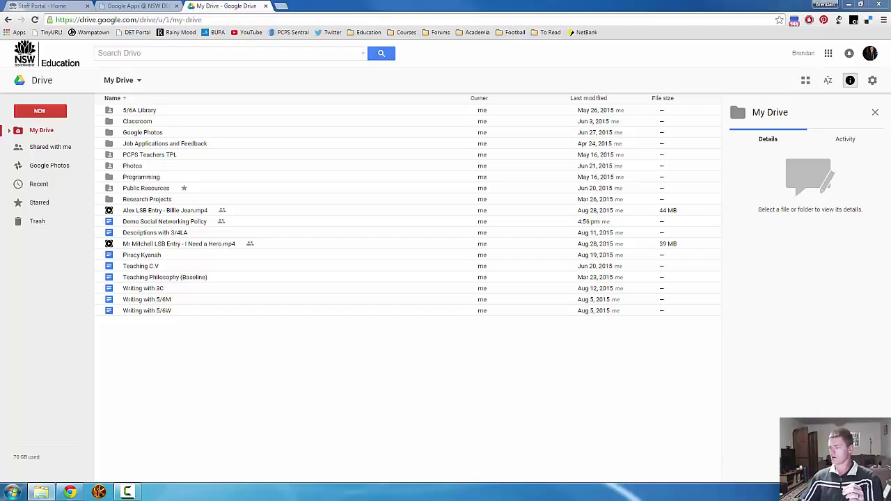
pyautogui.moveTo(564, 327); pyautogui.dragTo(326, 404)
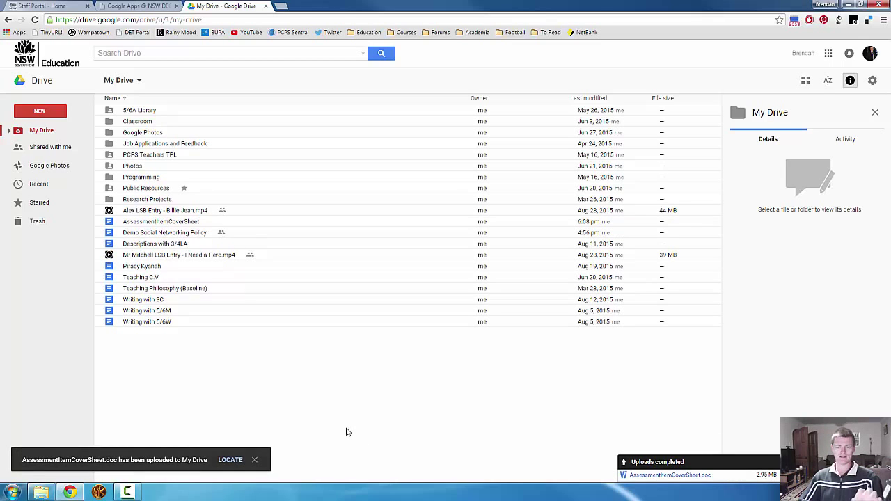
# Send the newly uploaded AssessmentItemCoverSheet to the trash
pyautogui.click(147, 223)
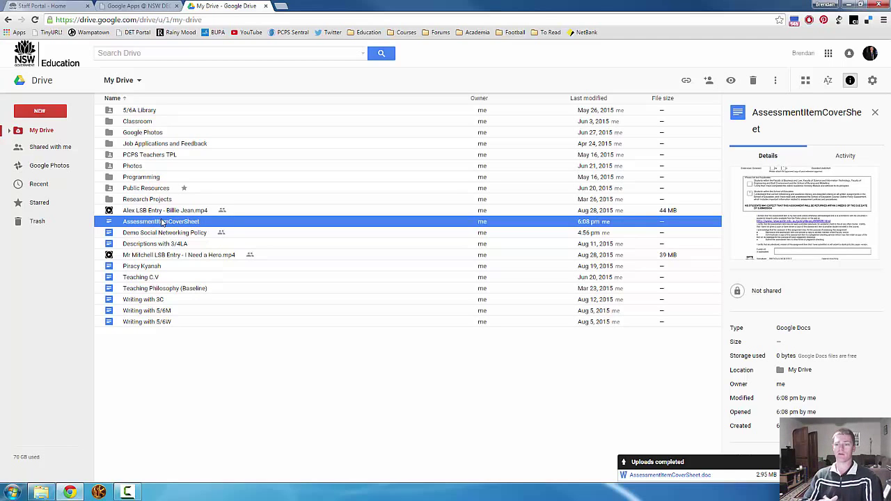
pyautogui.click(754, 82)
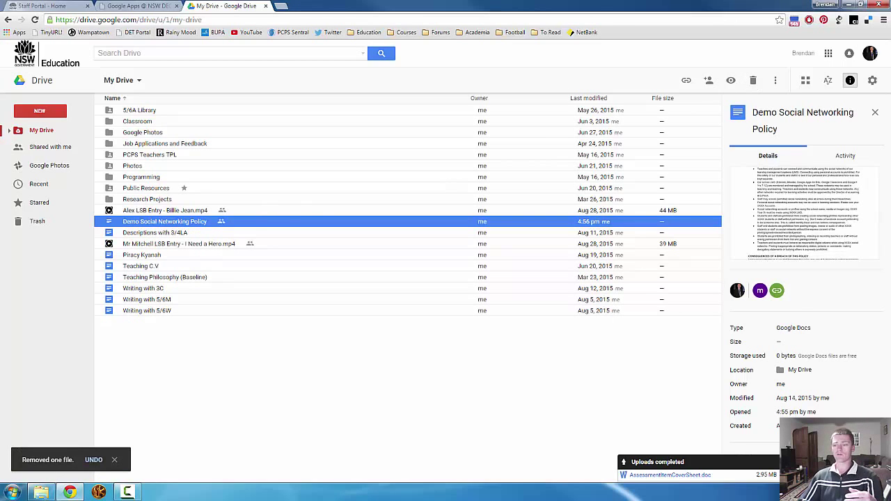
# Re-upload AssessmentItemCoverSheet from the Uni Docs folder, then trash the uploaded copy
pyautogui.click(41, 493)
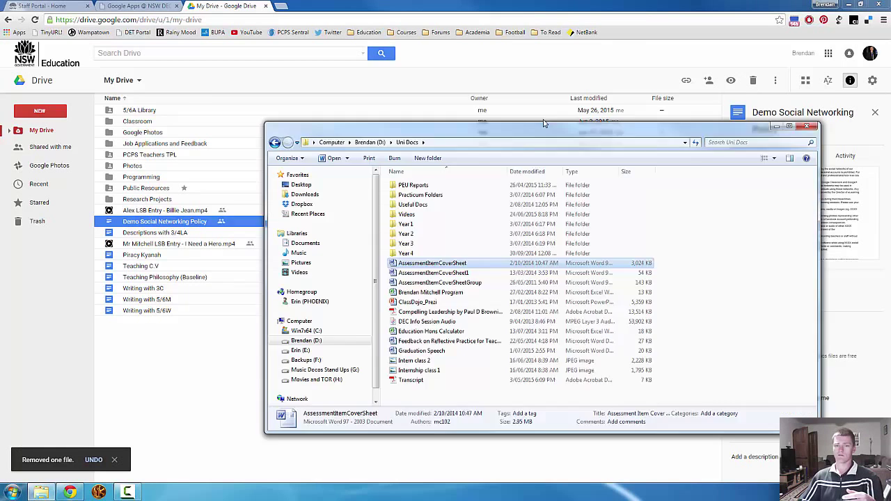
pyautogui.moveTo(412, 239); pyautogui.dragTo(171, 381)
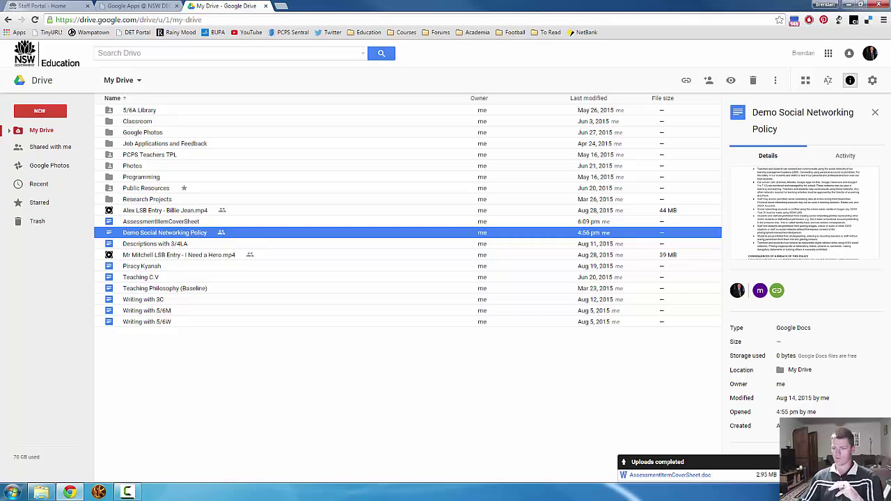
pyautogui.click(151, 221)
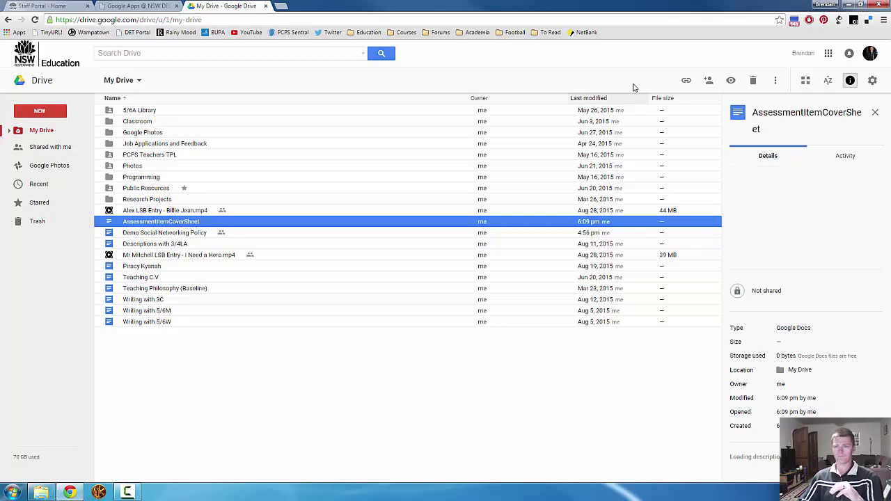
pyautogui.click(753, 80)
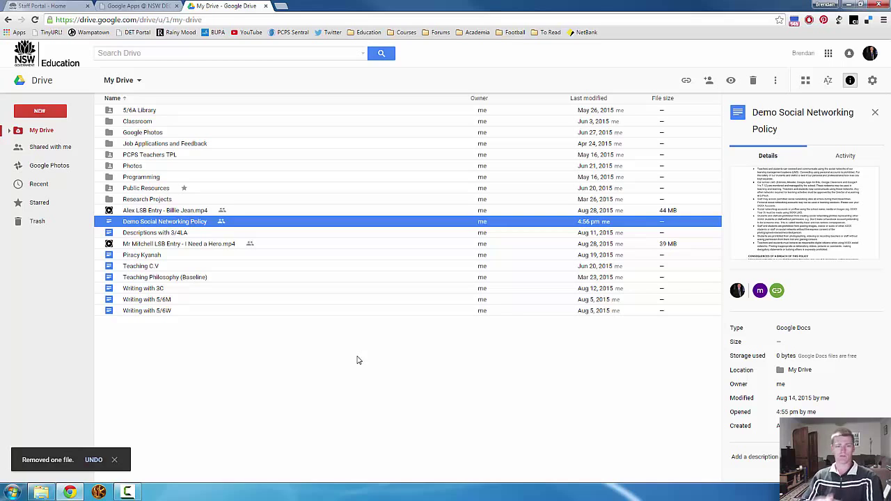
# Open Trash, select all nine items, and permanently delete them with Empty trash
pyautogui.click(40, 223)
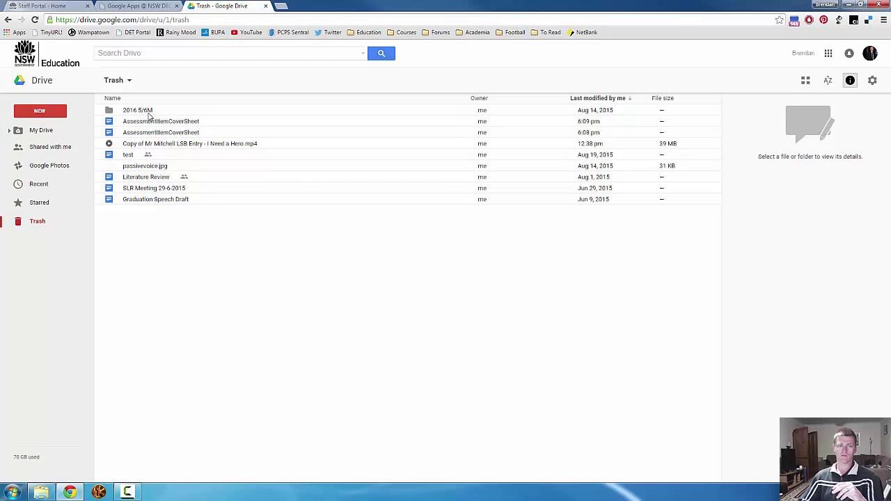
pyautogui.click(140, 112)
pyautogui.hotkey('ctrl', 'a')
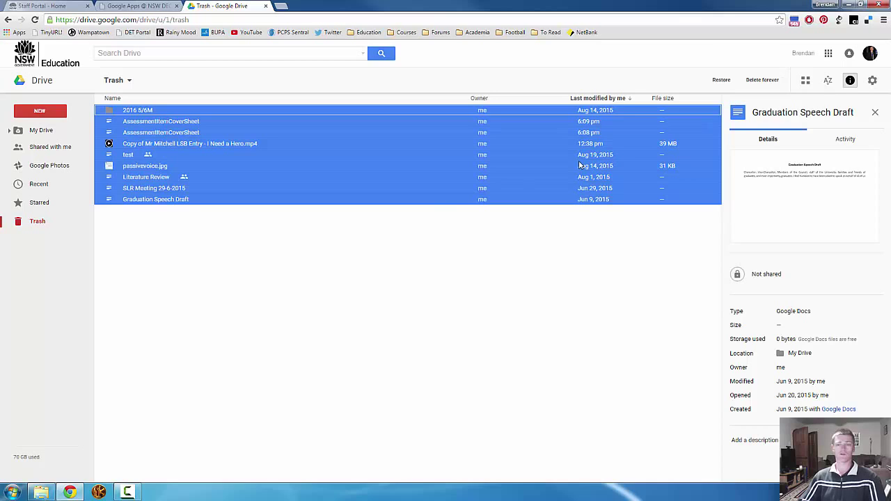
pyautogui.click(357, 276)
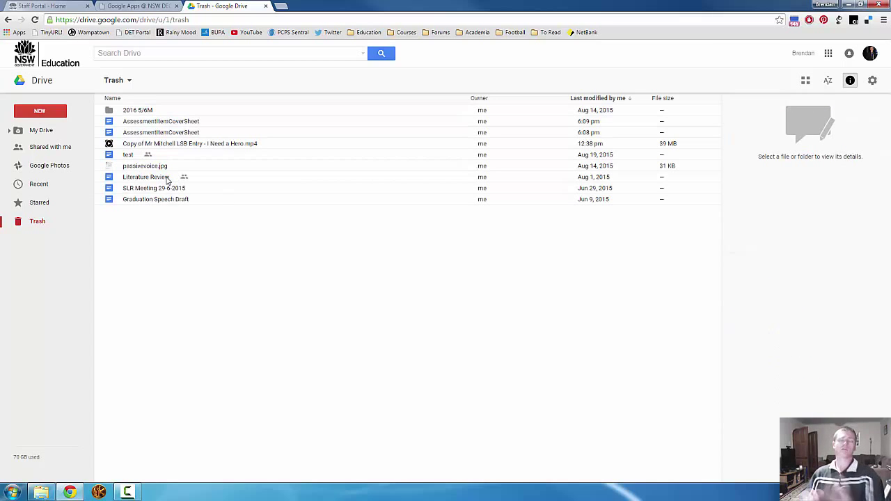
pyautogui.click(191, 123)
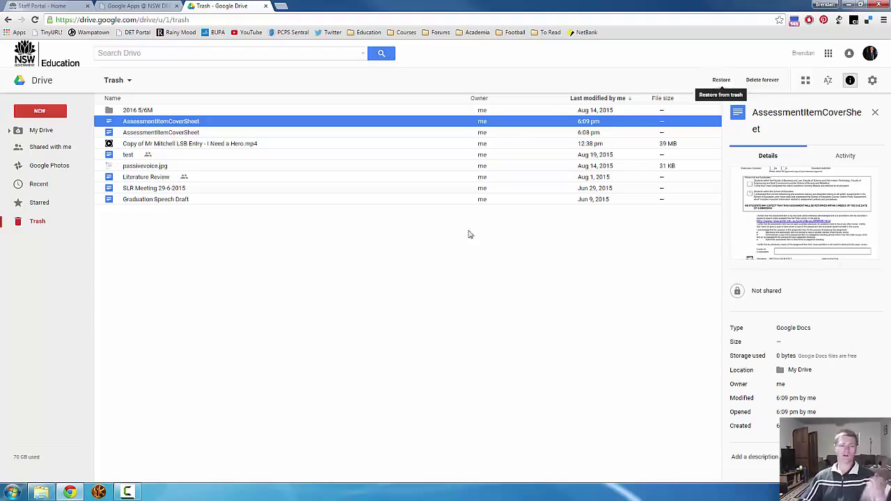
pyautogui.click(422, 252)
pyautogui.hotkey('ctrl', 'a')
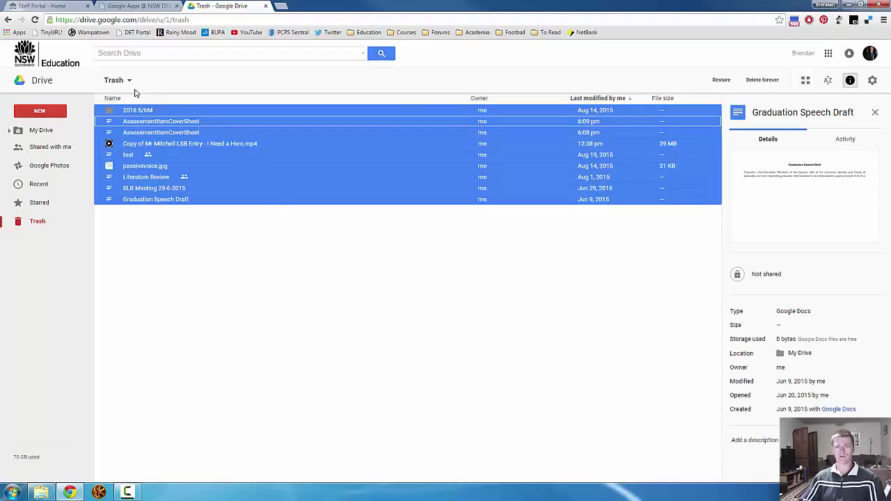
pyautogui.click(128, 81)
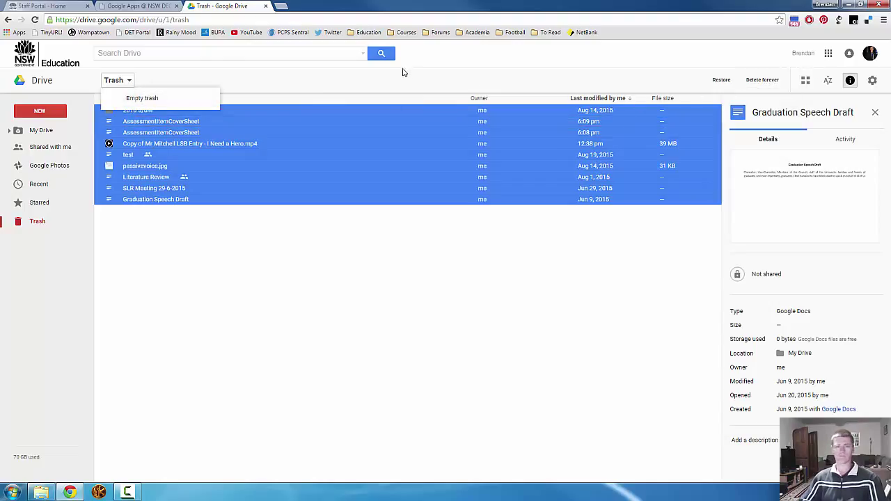
pyautogui.click(149, 102)
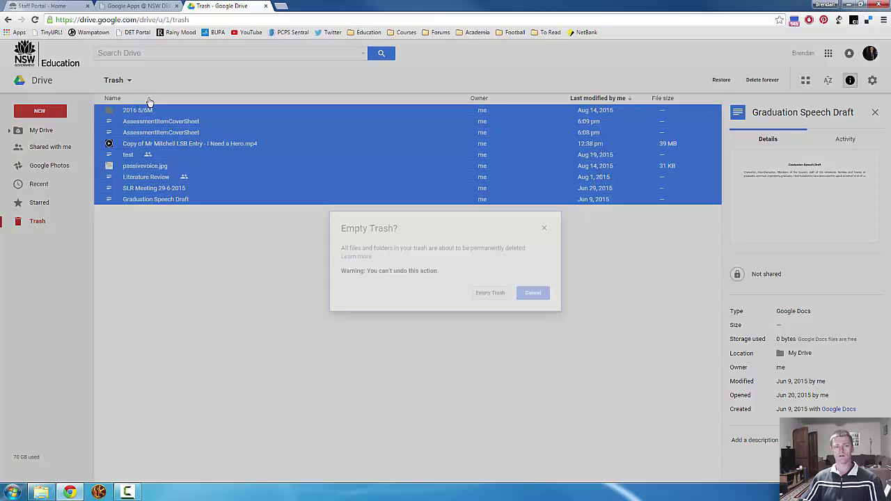
pyautogui.click(492, 293)
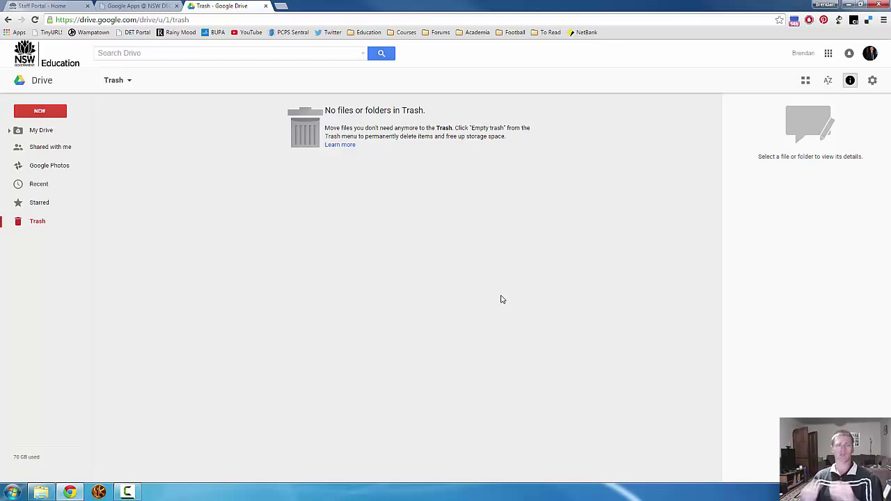
# Return to the My Drive list and open the managed school account's profile panel
pyautogui.click(45, 134)
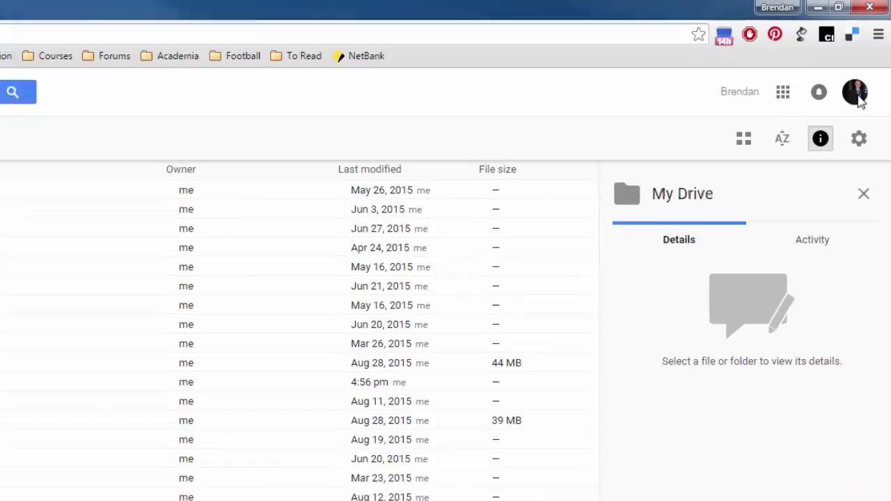
pyautogui.click(855, 97)
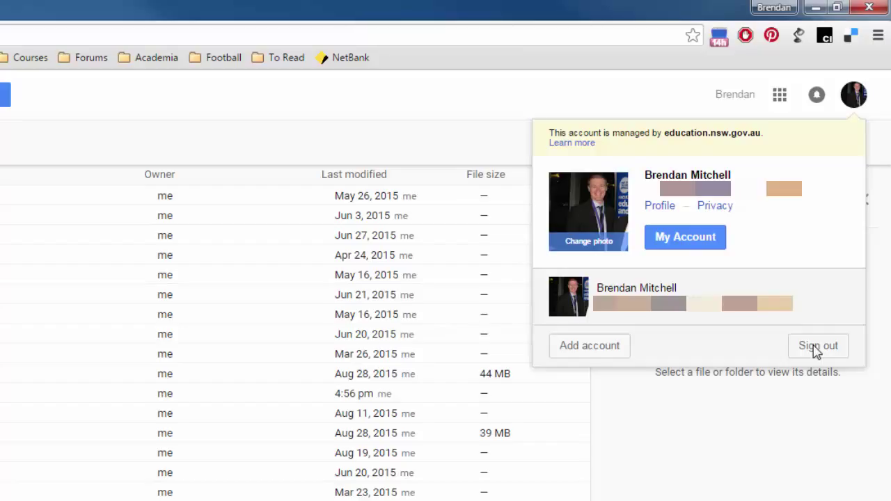
# Open the Add account sign-in page, then close that tab to go back to My Drive
pyautogui.click(598, 347)
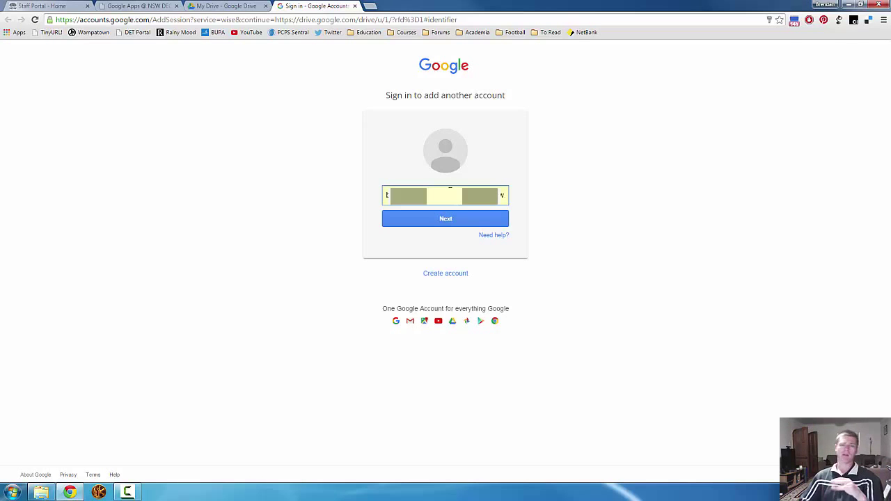
pyautogui.click(355, 5)
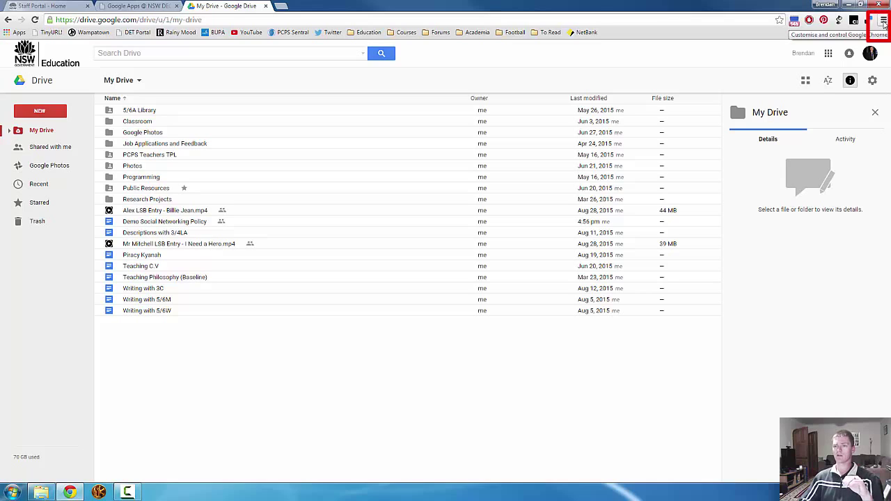
pyautogui.click(883, 22)
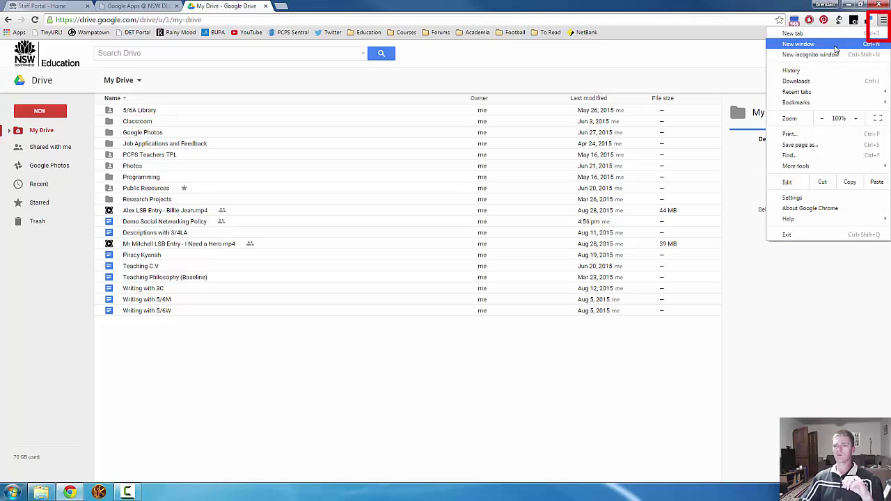
pyautogui.click(794, 198)
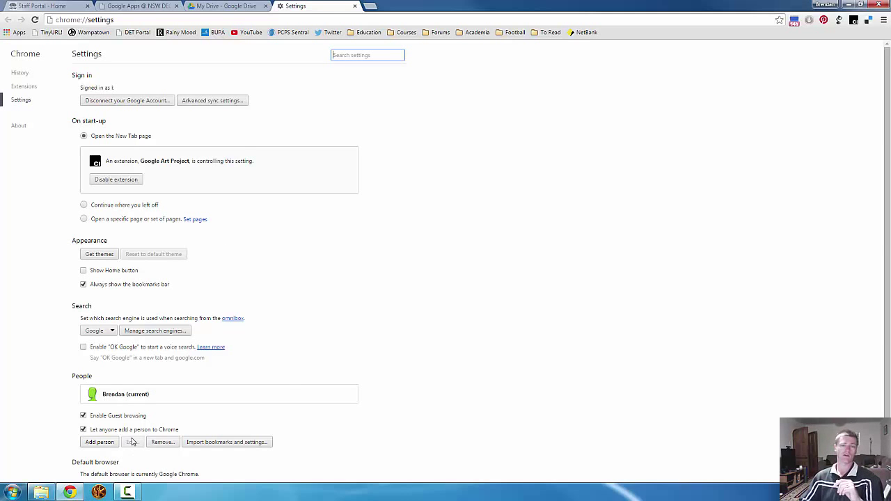
pyautogui.click(356, 6)
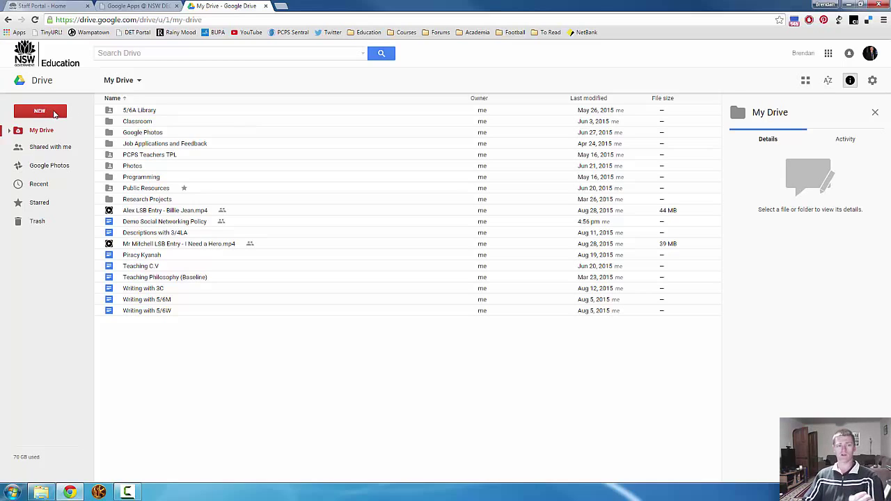
# Show the NEW menu with its More submenu of extra item types
pyautogui.click(55, 114)
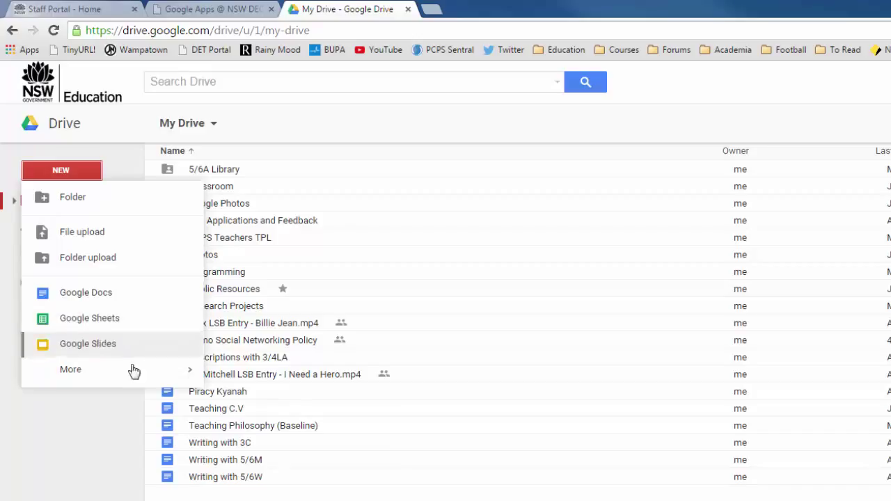
pyautogui.moveTo(135, 376)
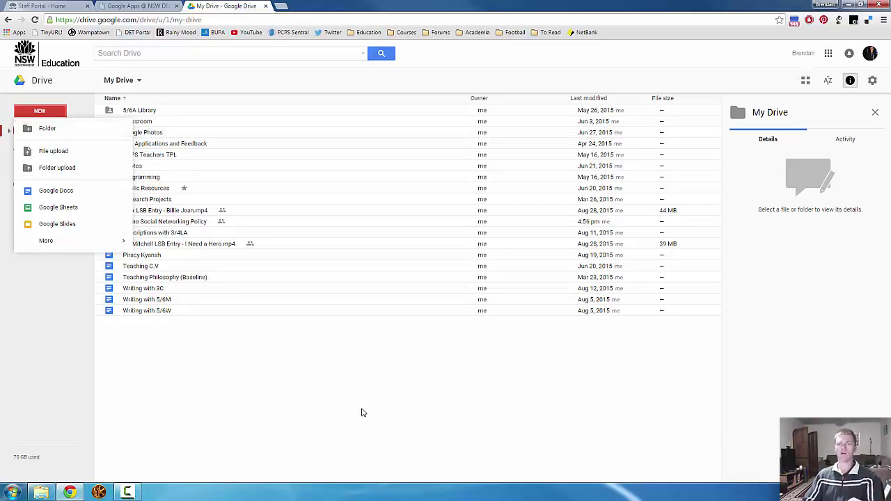
# Create a new folder named 'Test' in My Drive
pyautogui.click(361, 413)
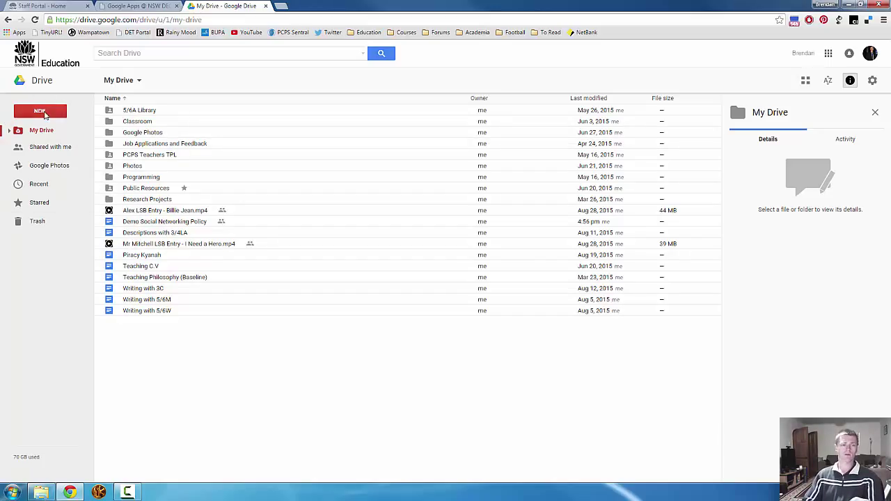
pyautogui.click(39, 110)
pyautogui.click(51, 136)
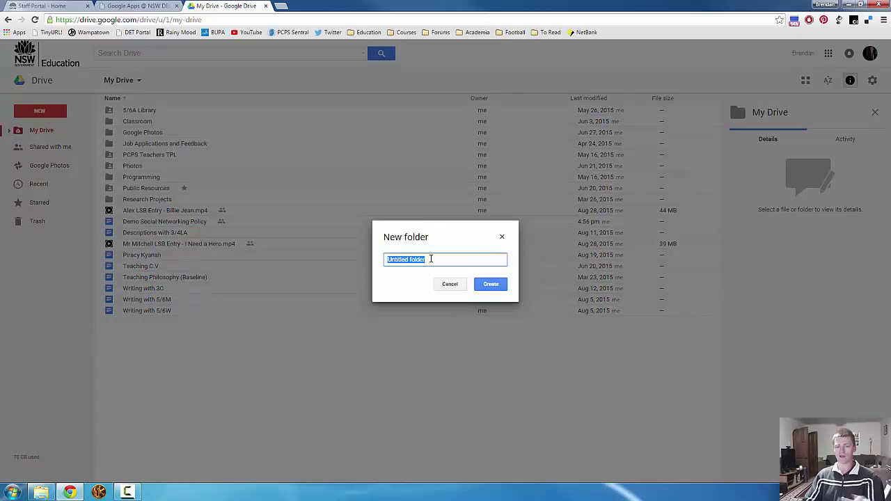
pyautogui.write('Test')
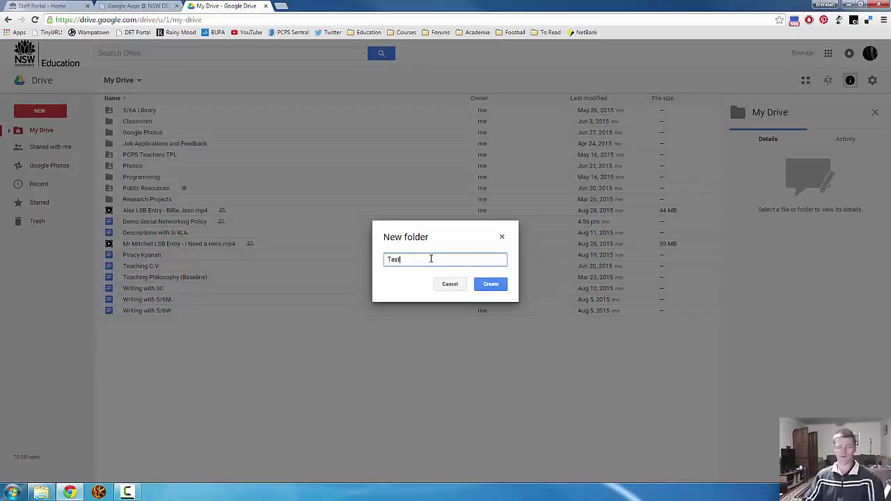
pyautogui.click(499, 287)
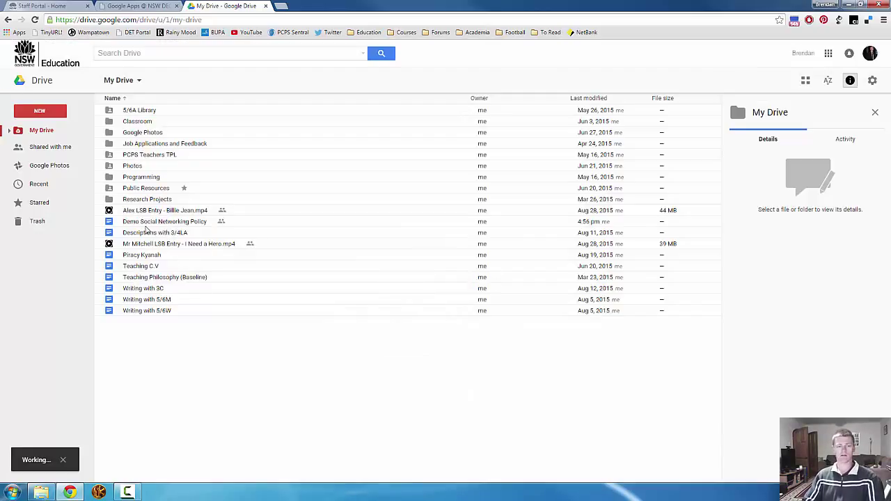